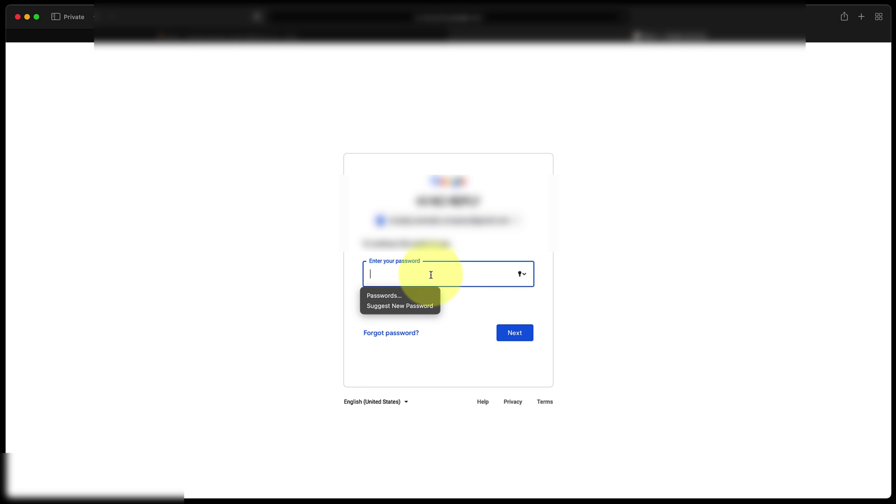
# Paste the account password into Google sign-in and submit it to reach the Gmail inbox
pyautogui.rightClick(431, 277)
pyautogui.click(445, 300)
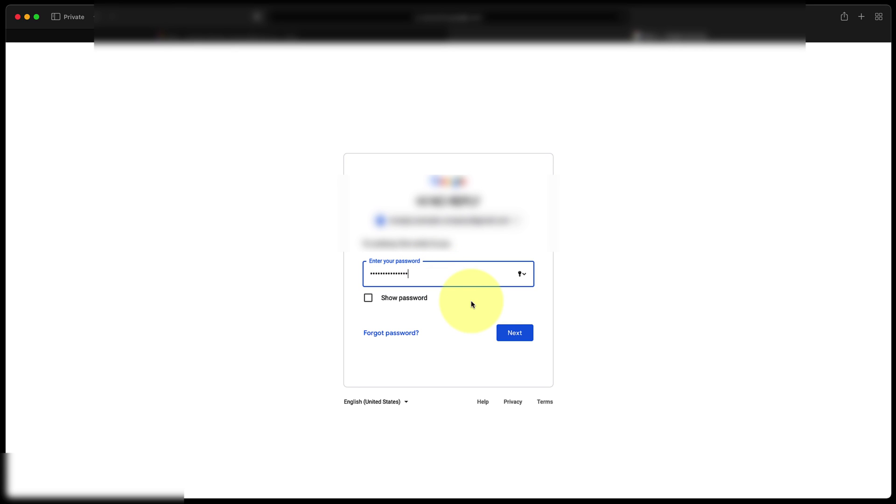
pyautogui.click(515, 333)
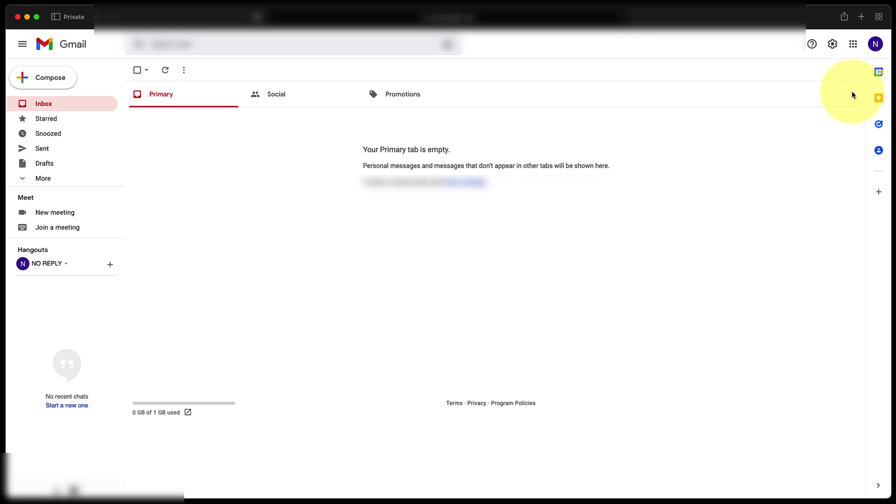
# Go from the Google apps grid to the 2-Step Verification page under account Security
pyautogui.click(853, 44)
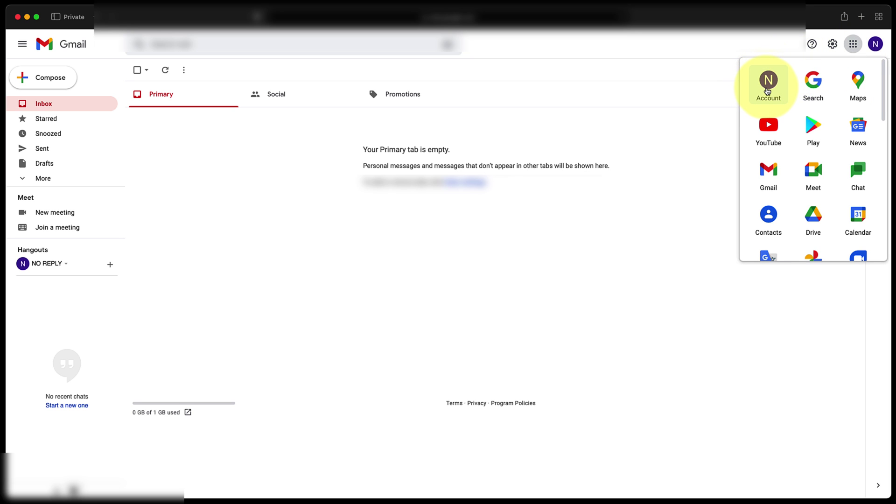
pyautogui.click(768, 89)
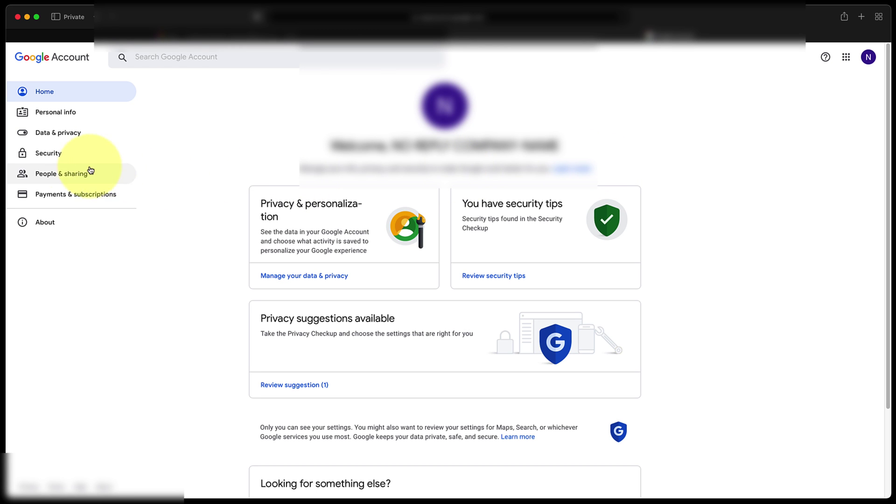
pyautogui.click(49, 154)
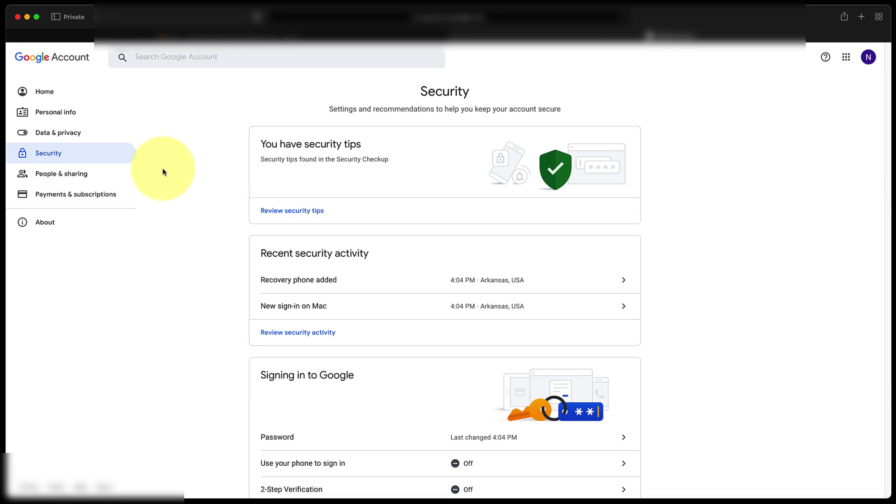
pyautogui.scroll(-5, 215, 212)
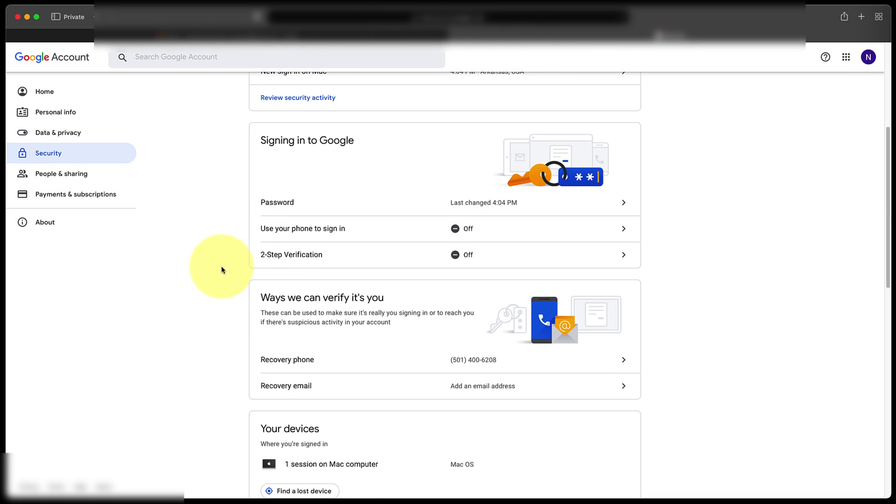
pyautogui.click(484, 258)
# Re-enter the account password and turn on 2-Step Verification with text-message codes
pyautogui.click(562, 422)
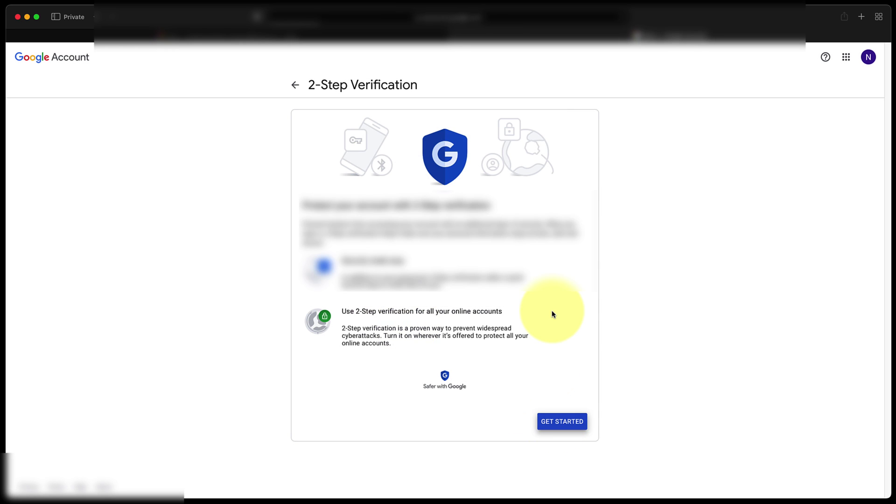
pyautogui.click(459, 274)
pyautogui.press('super+v')
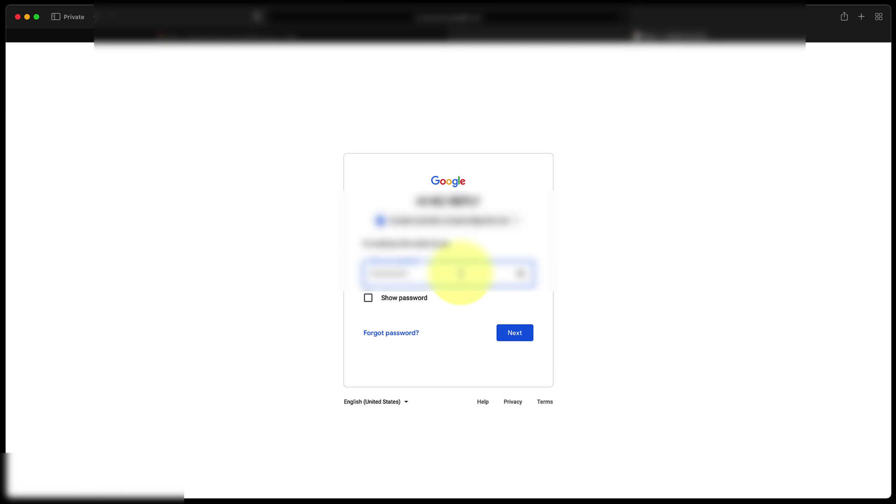
pyautogui.press('Return')
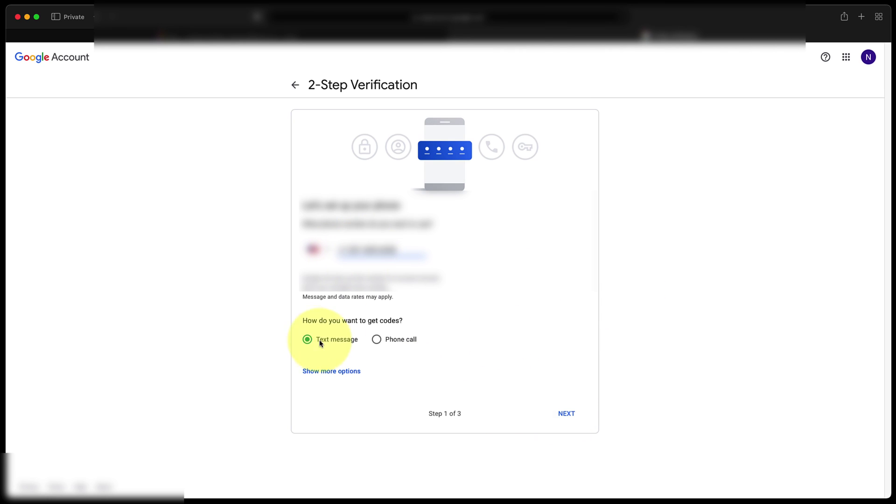
pyautogui.click(566, 413)
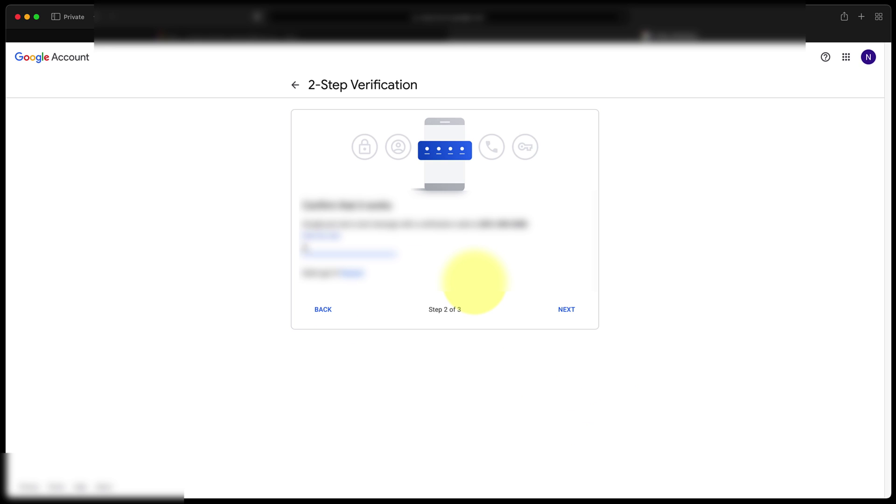
pyautogui.click(566, 309)
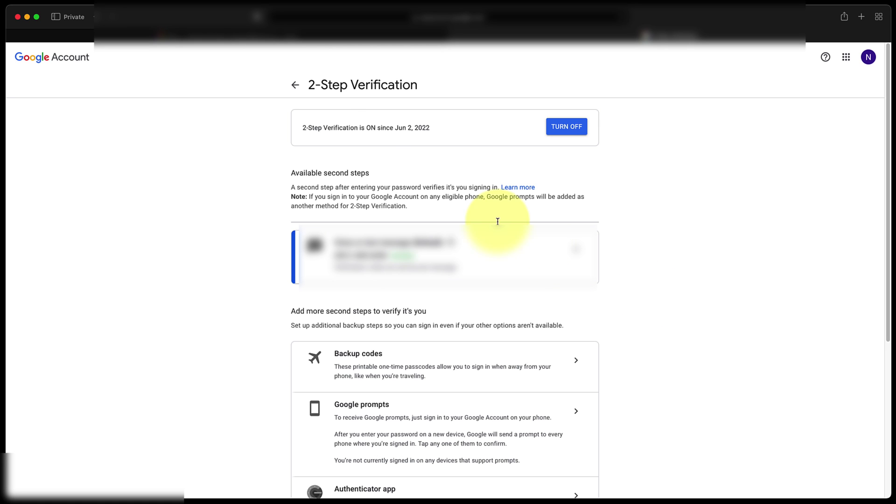
# Open App passwords from the Security page, re-entering the account password
pyautogui.click(295, 85)
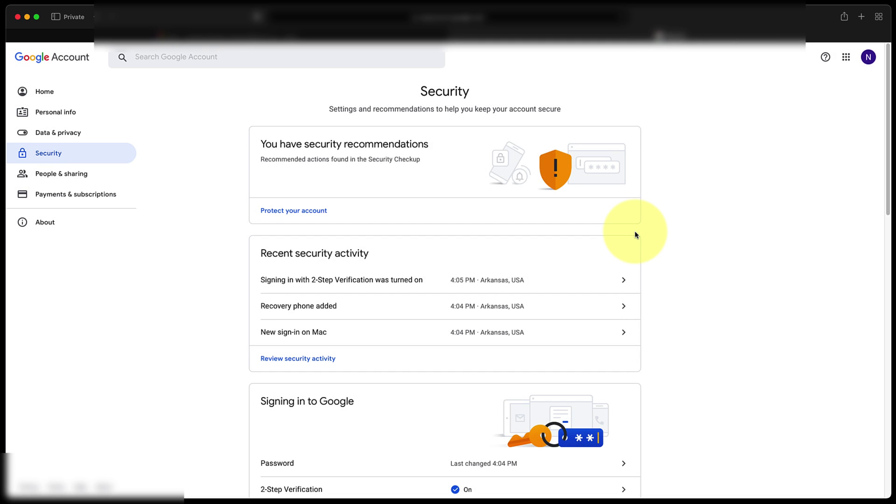
pyautogui.scroll(-5, 174, 240)
pyautogui.click(478, 318)
pyautogui.click(429, 276)
pyautogui.rightClick(430, 274)
pyautogui.click(460, 303)
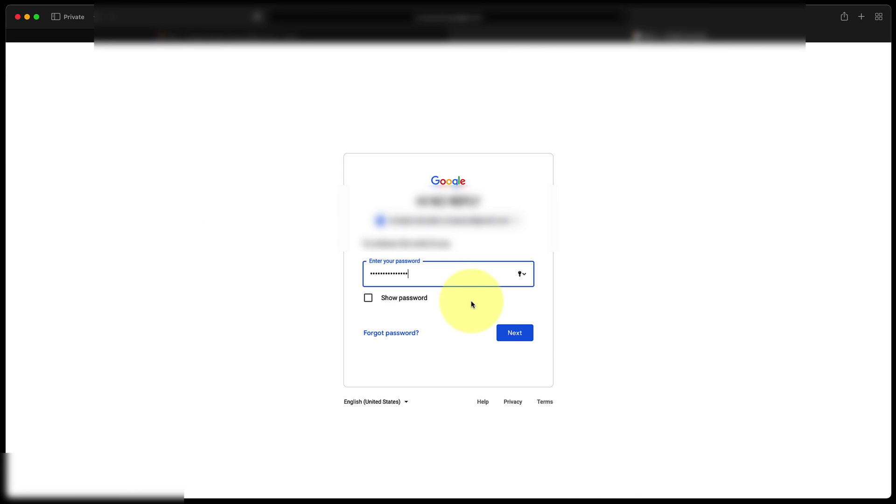
pyautogui.click(515, 332)
# Choose Mail and a custom device named 'MFP Copier SMTP'
pyautogui.click(330, 196)
pyautogui.click(331, 215)
pyautogui.click(404, 204)
pyautogui.click(411, 313)
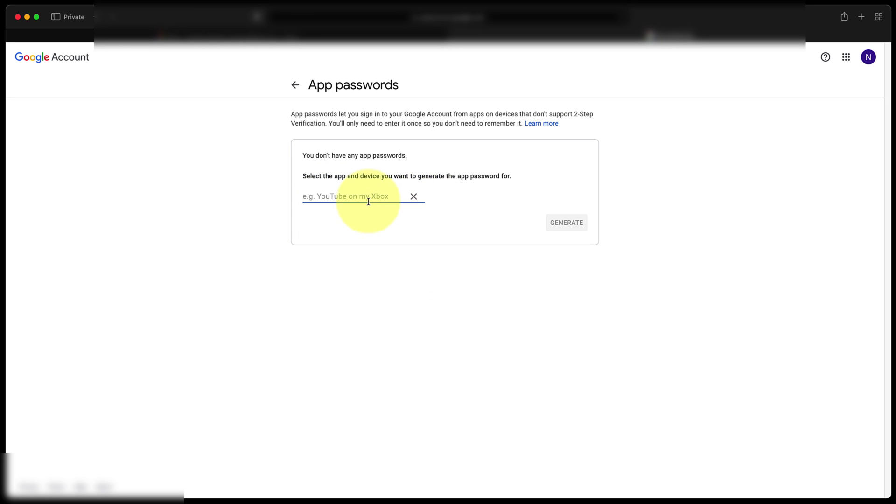
pyautogui.write('M')
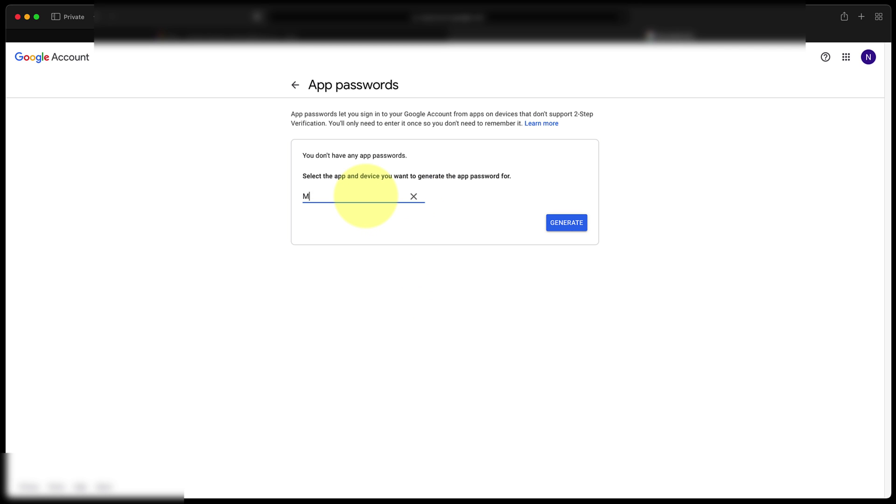
pyautogui.write('FP Copier SMTP')
# Generate the 'MFP Copier SMTP' app password and copy its 16-character code
pyautogui.click(545, 220)
pyautogui.moveTo(451, 223); pyautogui.dragTo(601, 219)
pyautogui.rightClick(563, 219)
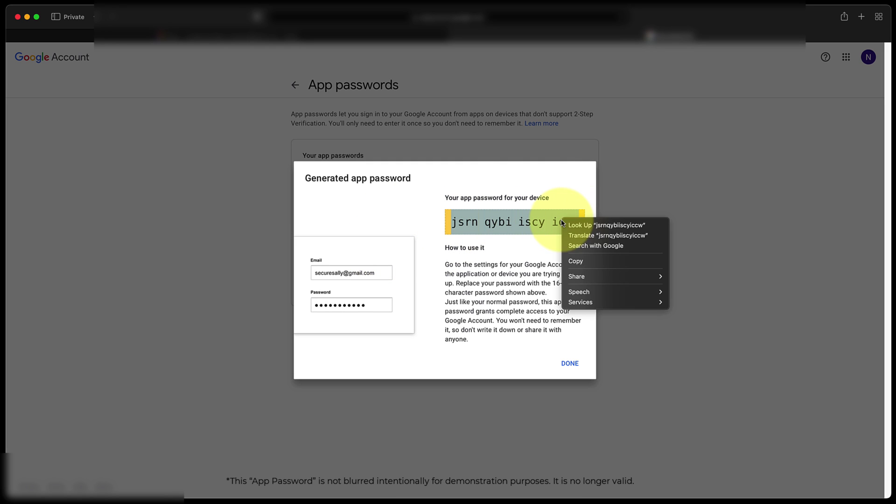
pyautogui.click(583, 260)
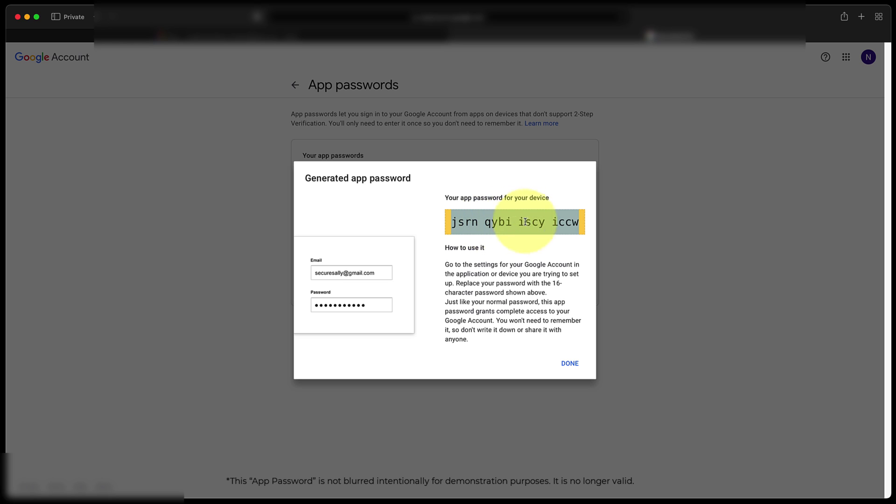
pyautogui.press('super+Tab')
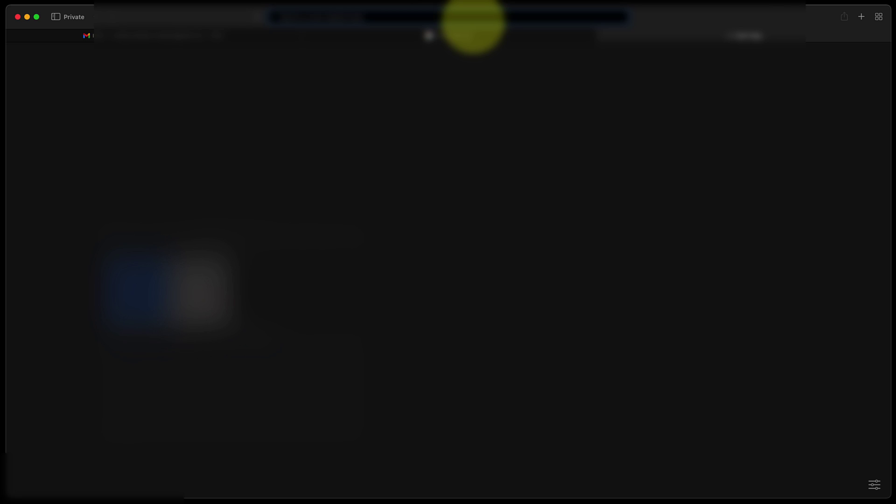
# Load the printer's local address to show its embedded web server Status page
pyautogui.click(473, 21)
pyautogui.write('loca')
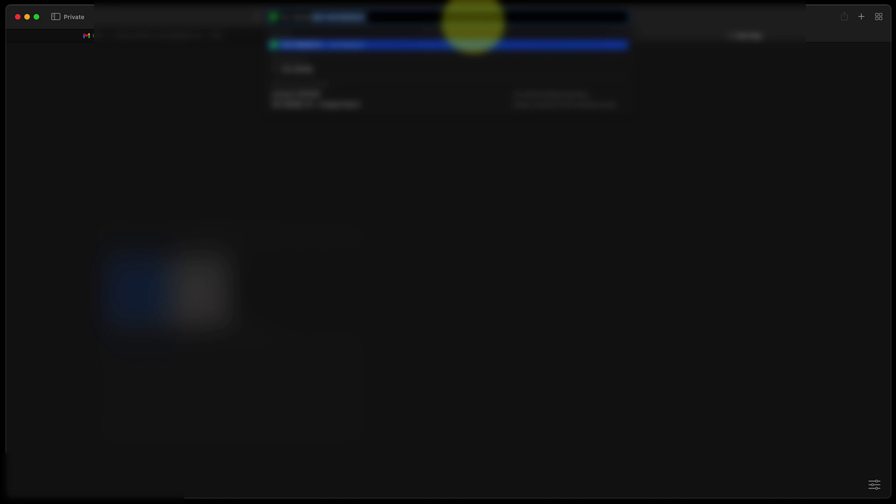
pyautogui.press('Return')
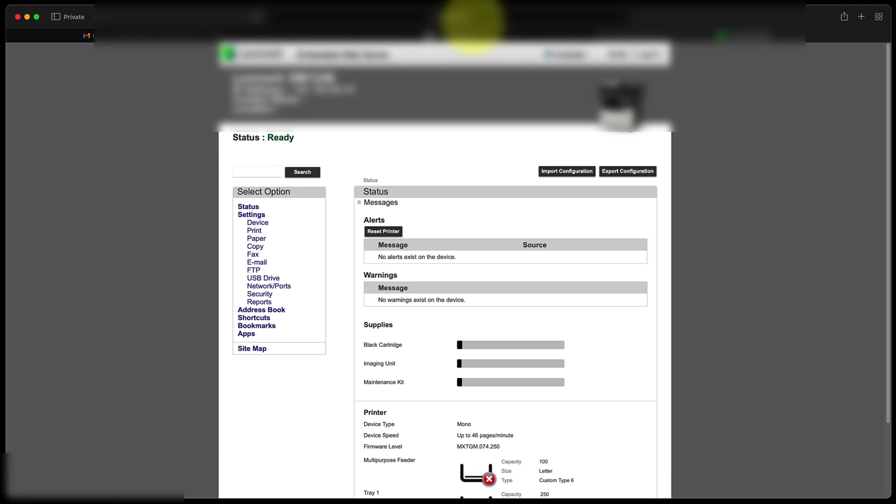
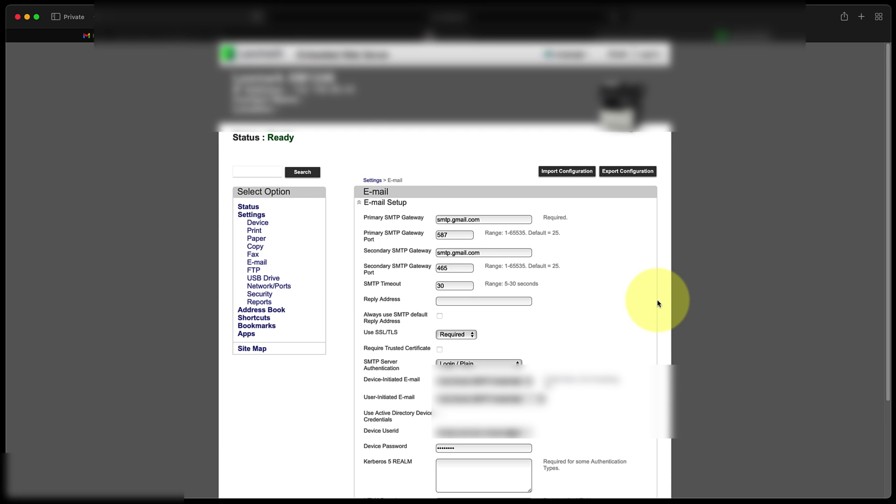
# Scroll the Lexmark E-mail Setup page down to the Device Userid and Device Password fields
pyautogui.scroll(-2, 658, 303)
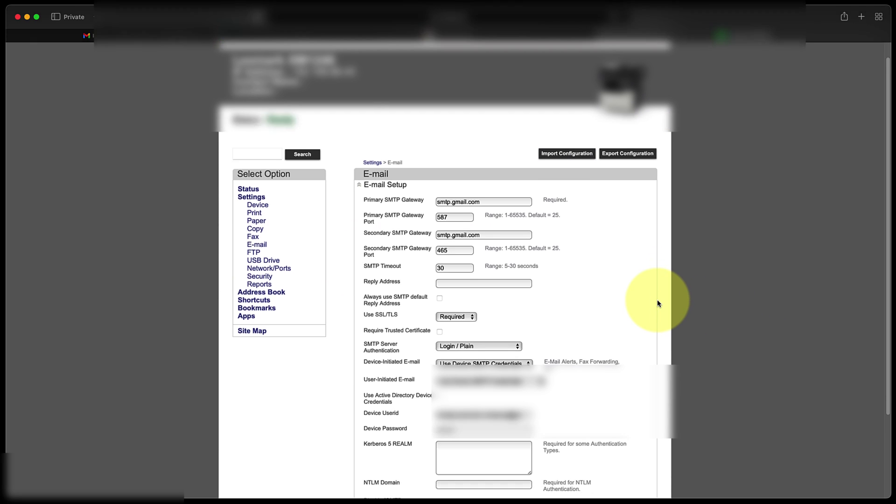
pyautogui.scroll(-2, 657, 304)
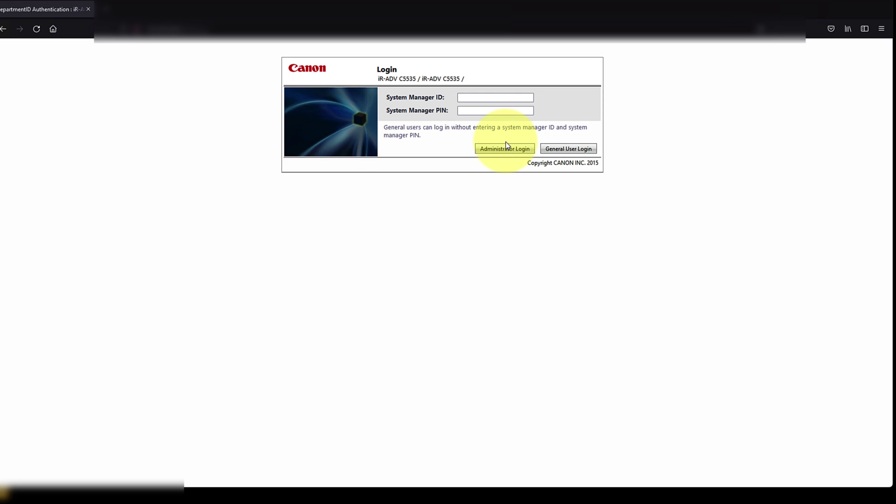
# Log in to Canon Remote UI with the System Manager ID and PIN, declining to save the login
pyautogui.click(495, 98)
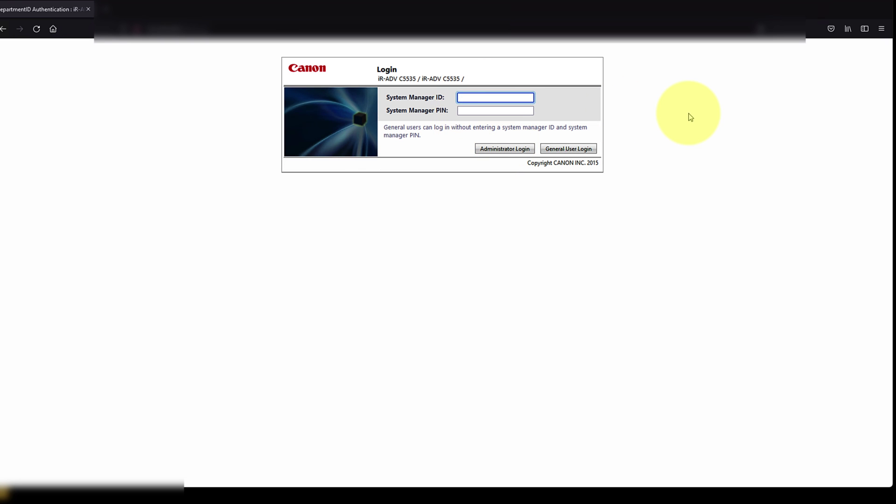
pyautogui.write('7654321')
pyautogui.press('Tab')
pyautogui.write('7654321')
pyautogui.click(518, 148)
pyautogui.click(287, 147)
# Go to Settings/Registration > Send > Network Settings - E-Mail/I-Fax Settings to view the SMTP authentication fields
pyautogui.click(765, 140)
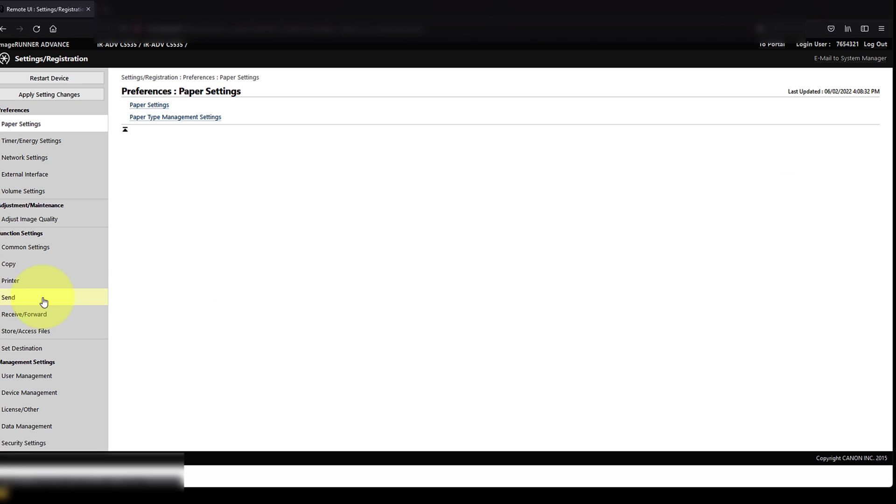
pyautogui.click(52, 298)
pyautogui.click(200, 153)
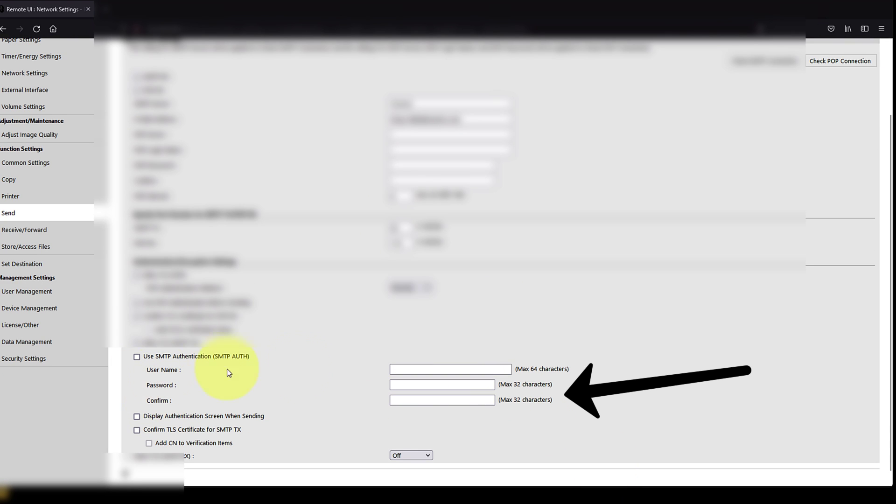
pyautogui.scroll(-1, 599, 369)
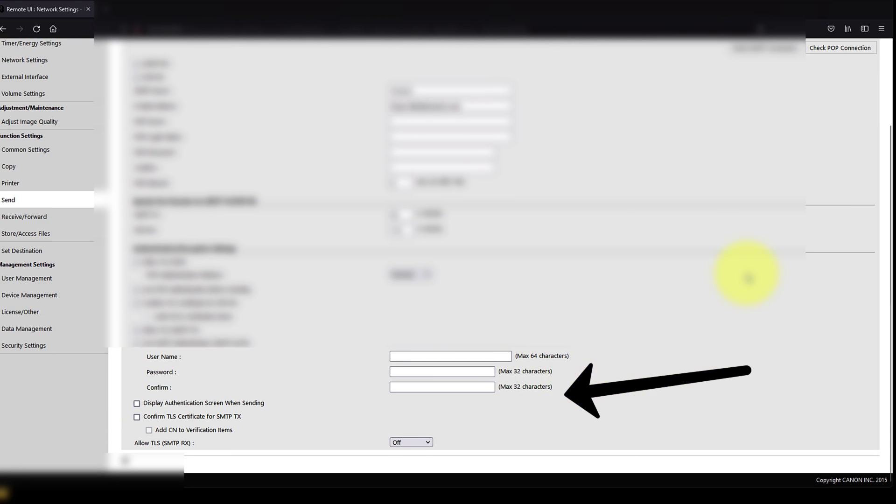
pyautogui.scroll(2, 748, 276)
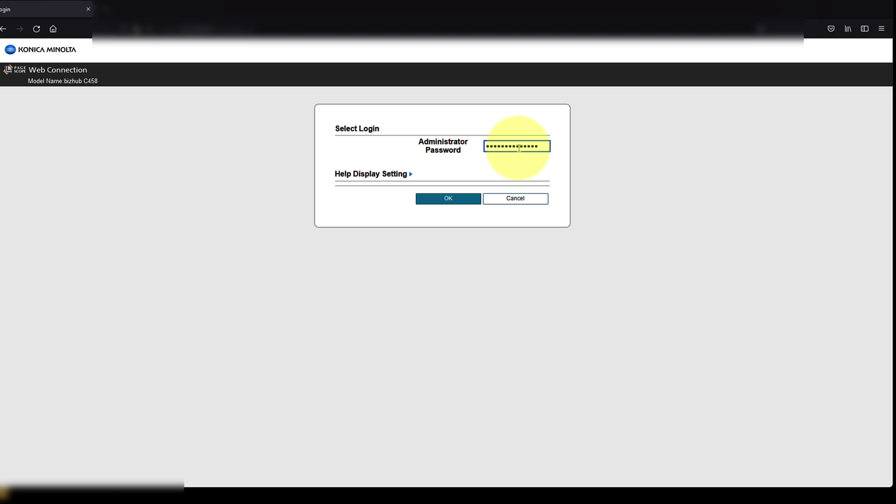
# Log in as administrator, open Network > E-mail Setting > E-mail TX (SMTP), and tick Password is changed
pyautogui.press('Return')
pyautogui.click(281, 148)
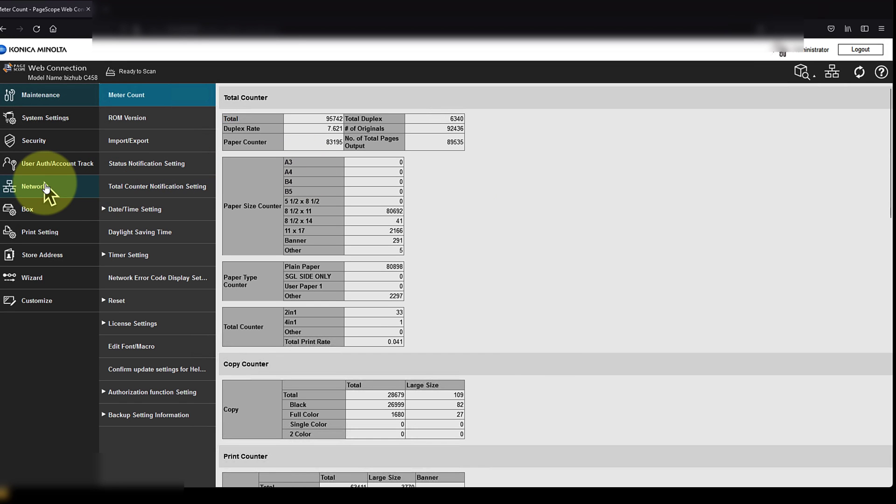
pyautogui.click(45, 188)
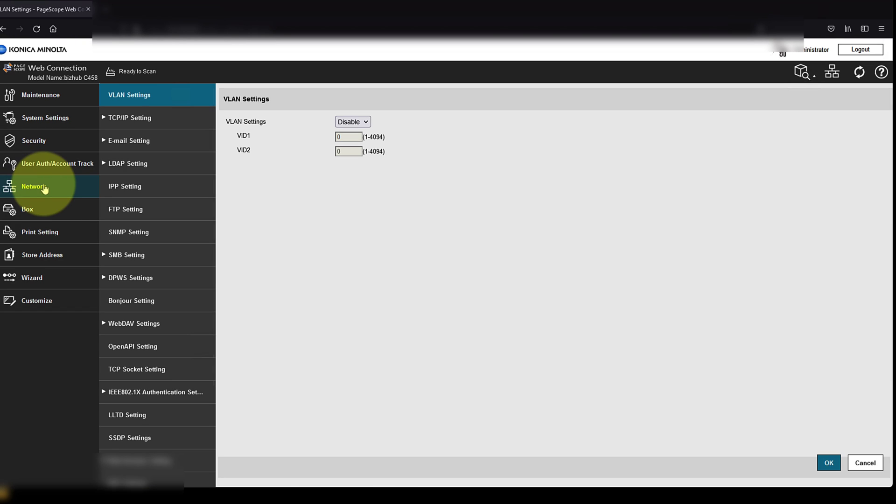
pyautogui.click(170, 141)
pyautogui.click(172, 188)
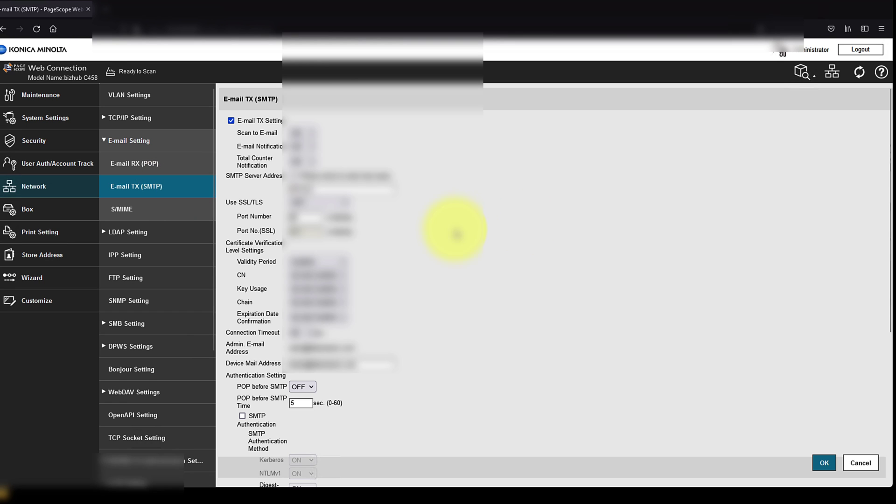
pyautogui.scroll(-5, 456, 234)
pyautogui.click(254, 329)
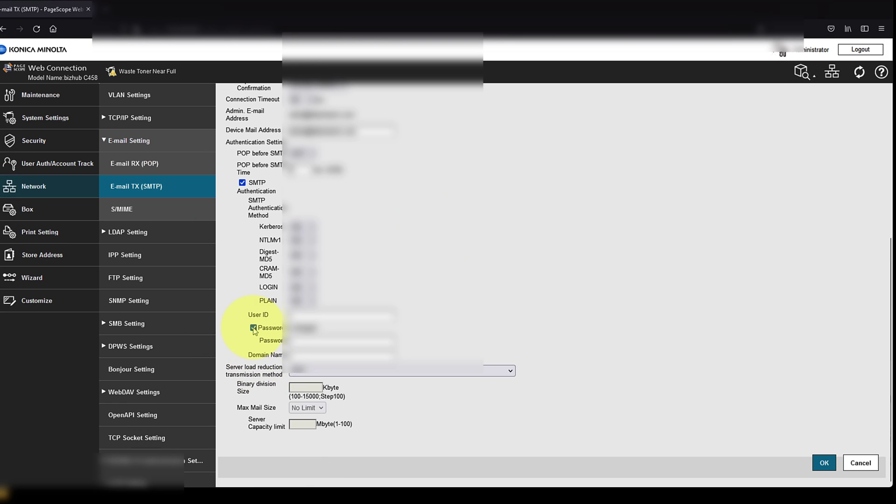